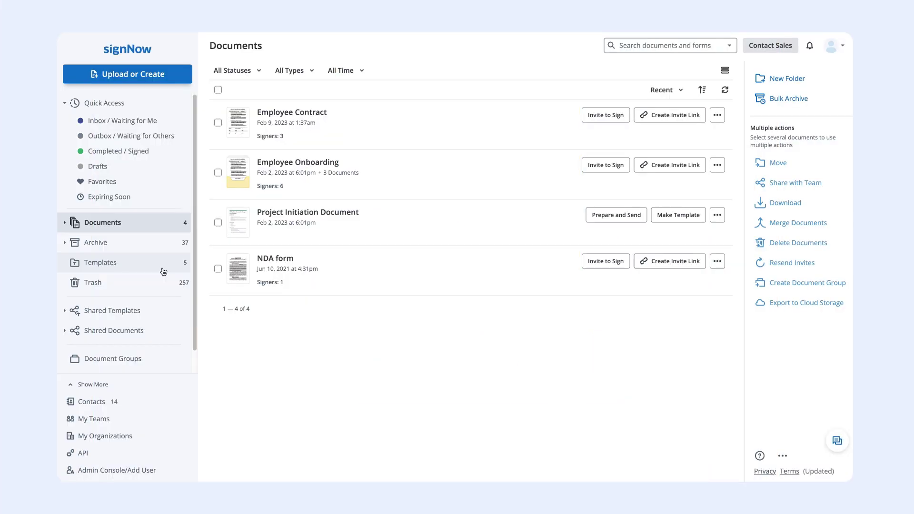
- Select the Vacation Request Form in Templates and choose Smart Fields from its actions menu
click(163, 270)
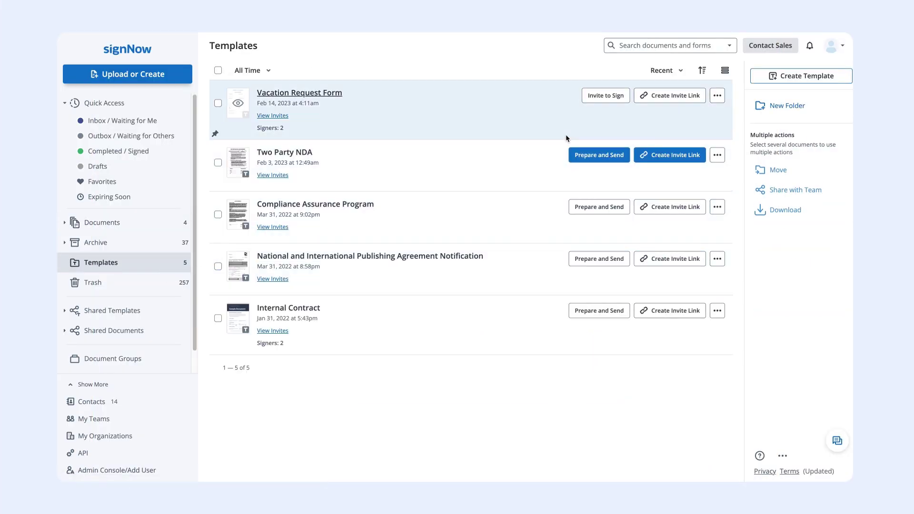
click(566, 127)
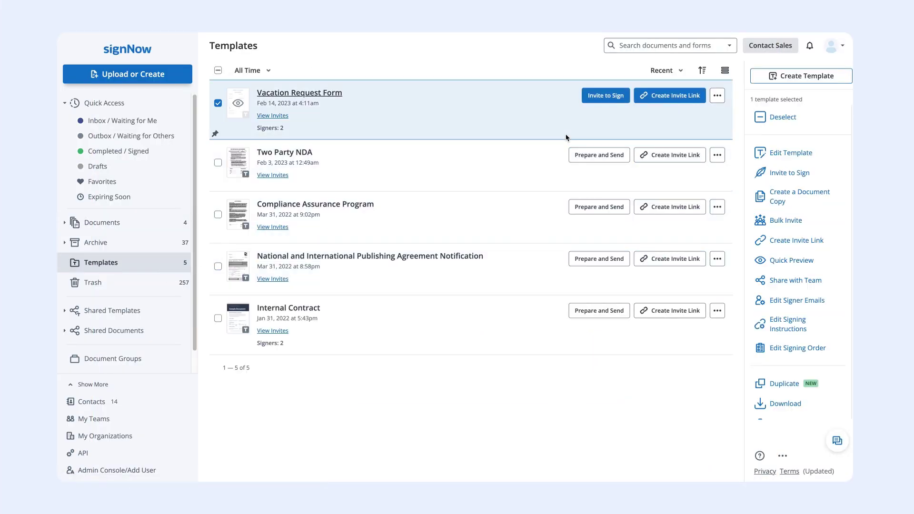
click(718, 95)
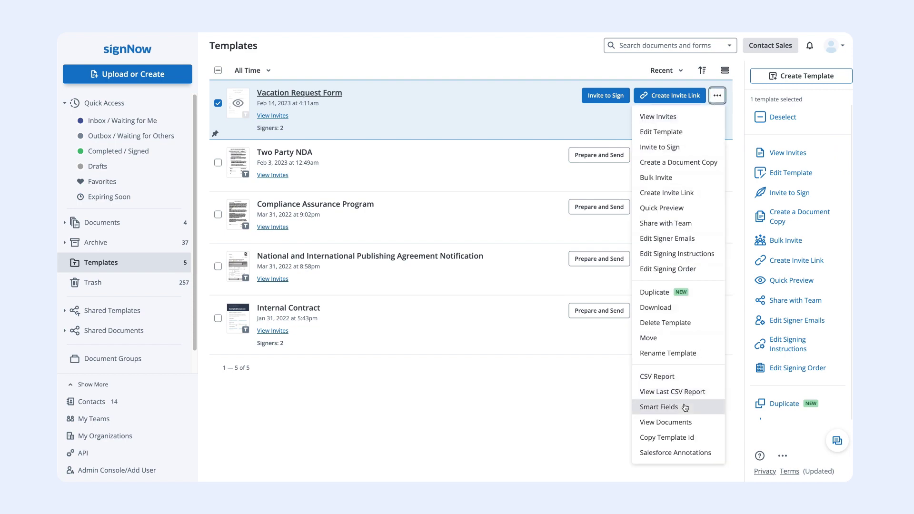
click(659, 408)
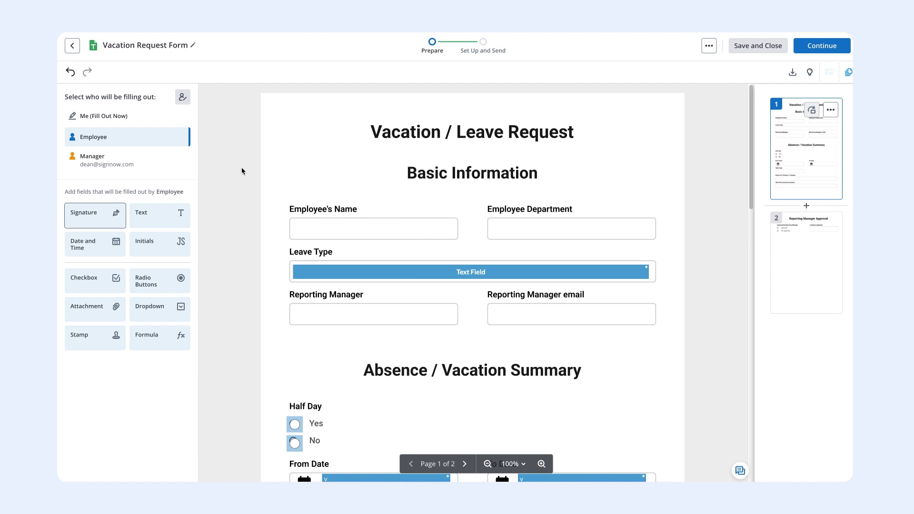
- Place a pre-filled Name text field plus Employee signature and date fields on the form
click(170, 117)
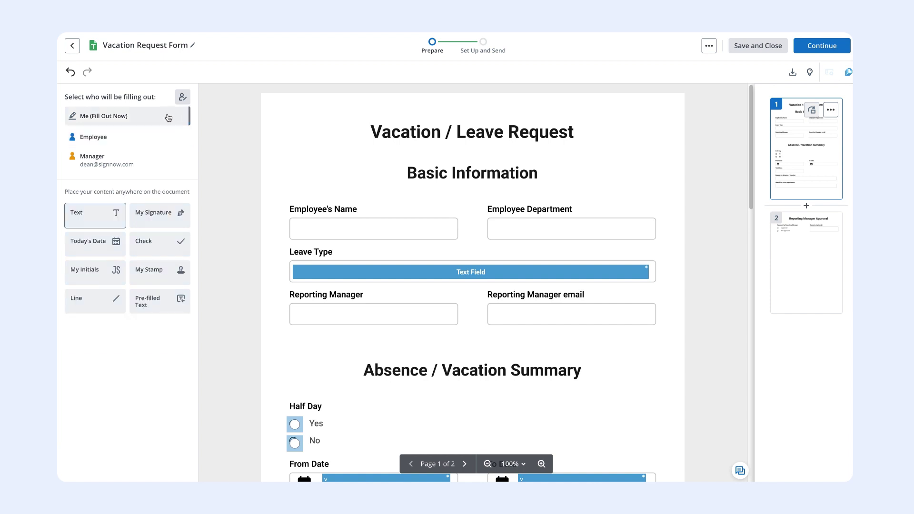
click(159, 301)
click(294, 224)
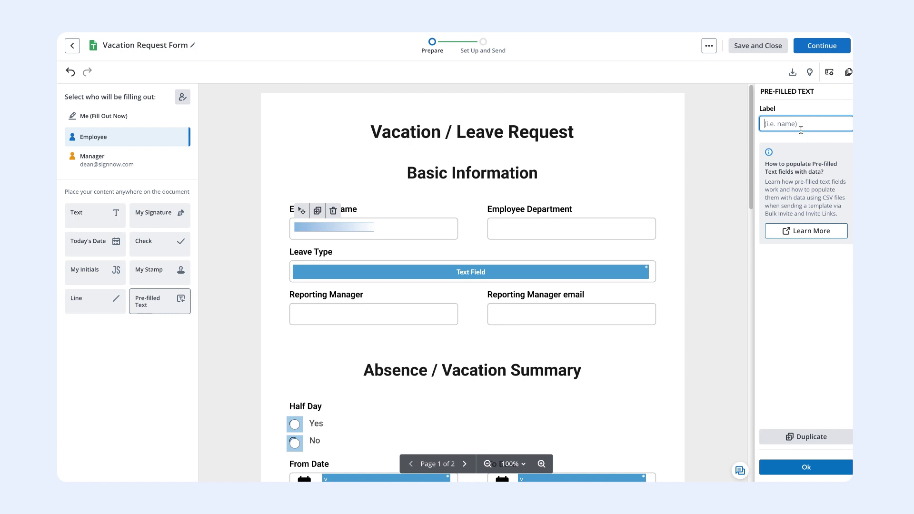
text(Name)
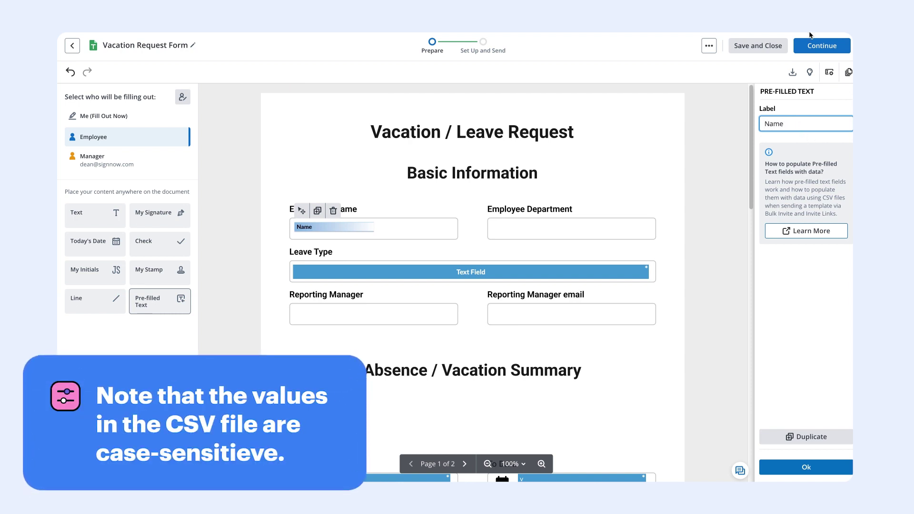
click(793, 466)
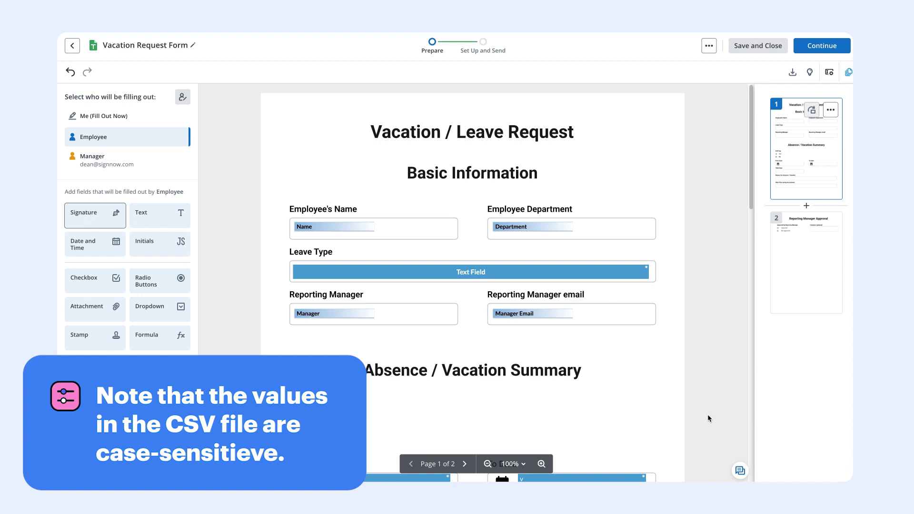
scroll(708, 415, down, 3)
scroll(707, 415, down, 5)
scroll(708, 414, down, 2)
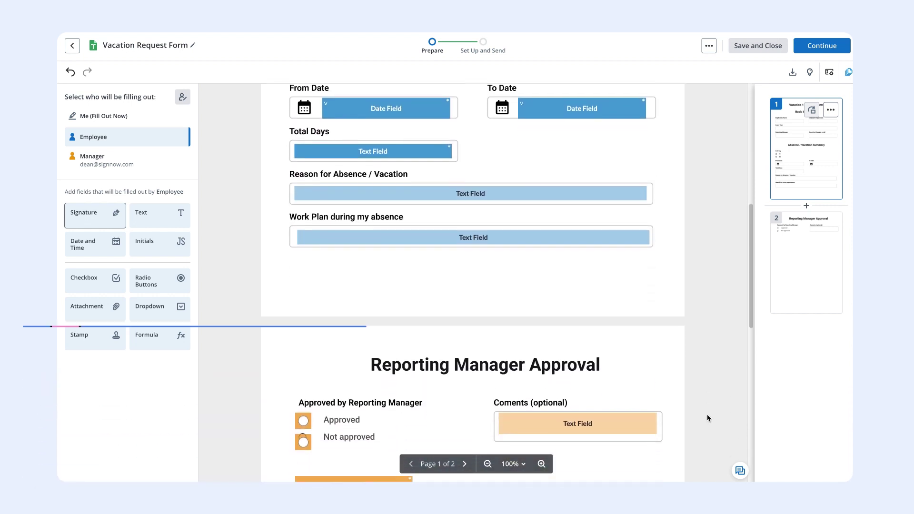
drag(95, 214, 620, 260)
drag(82, 247, 615, 284)
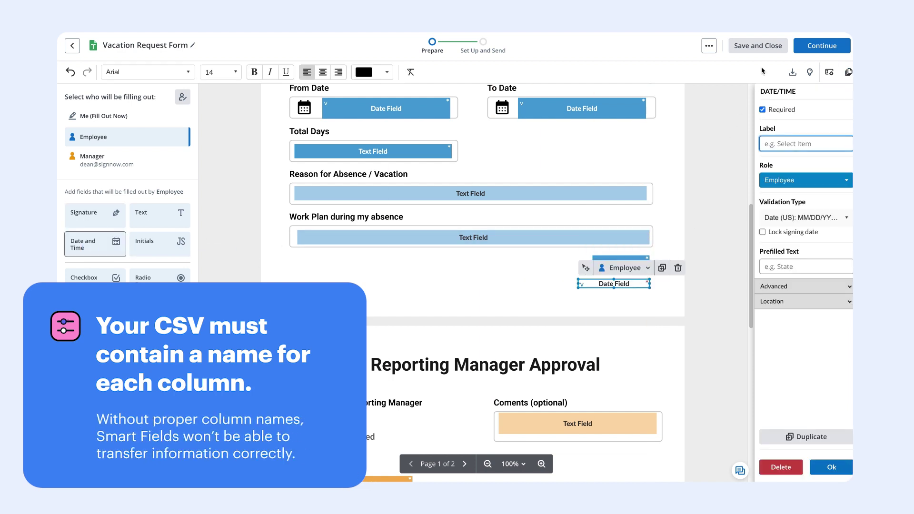
- Save the template, start Bulk Invite and upload Employees list.csv as the recipient list
click(758, 46)
click(717, 95)
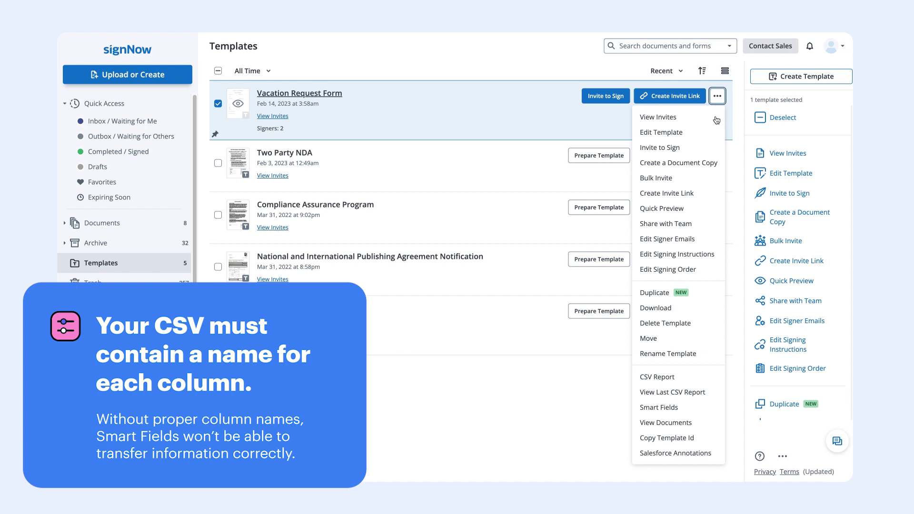
click(703, 180)
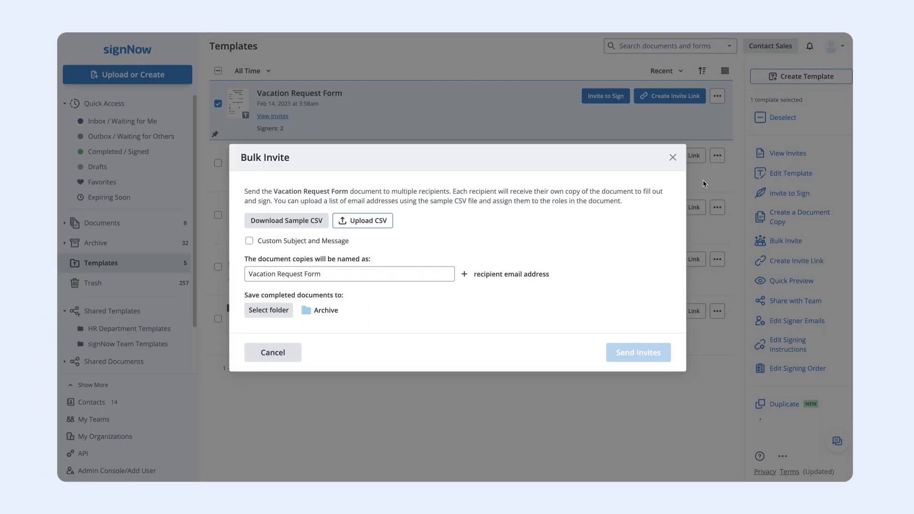
click(382, 223)
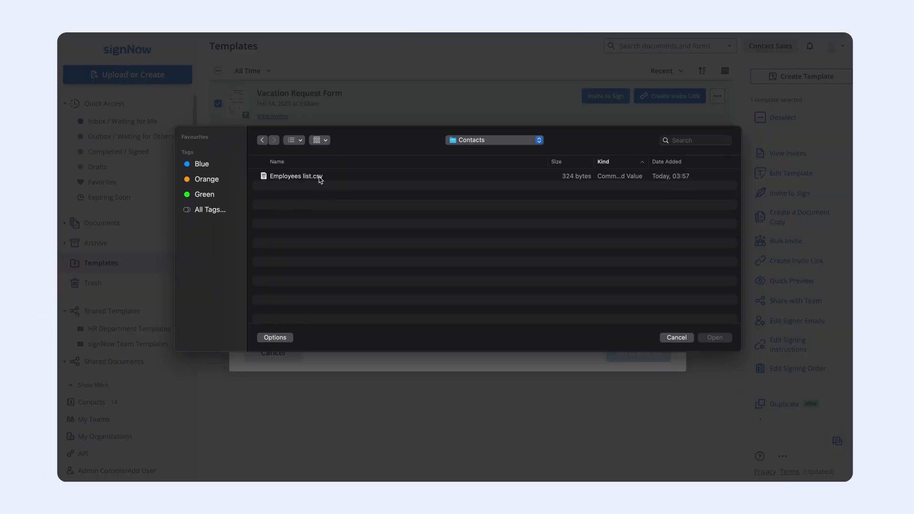
double_click(319, 179)
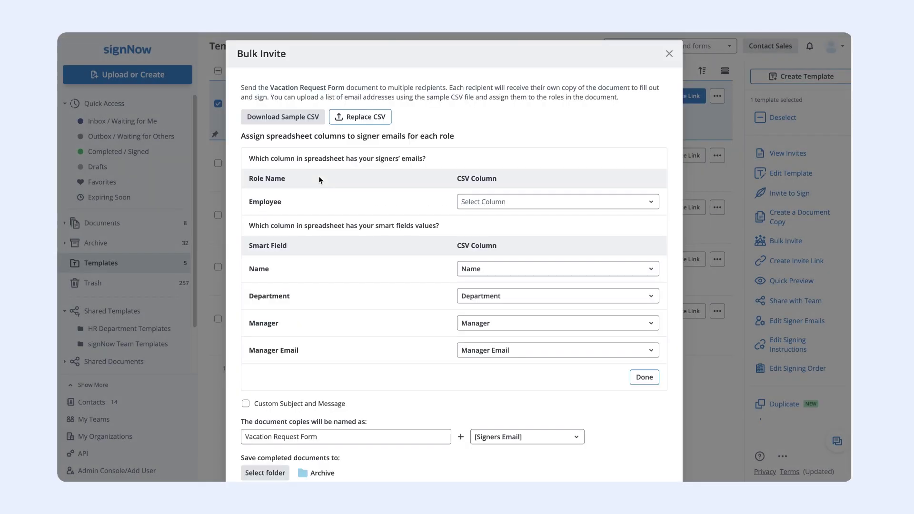
- Map the Employee role to the Email column and keep [Signers Email] in copy names
click(472, 202)
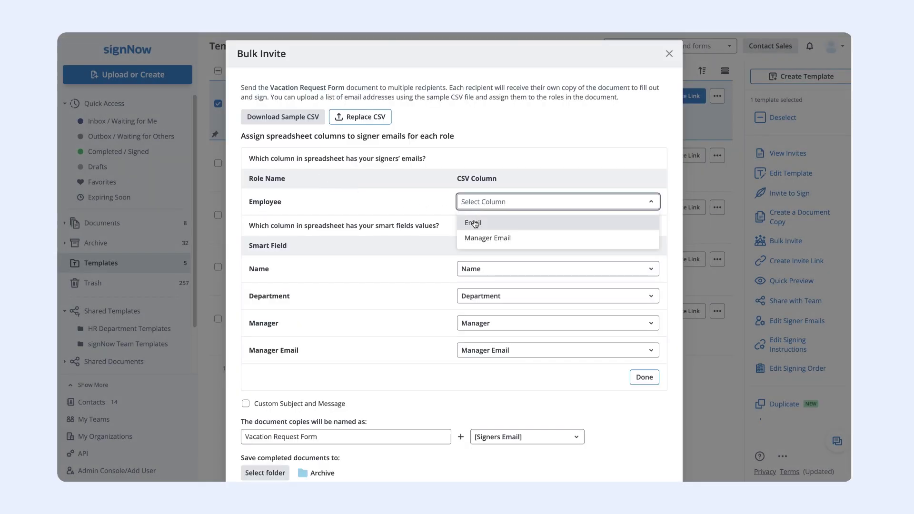
click(476, 224)
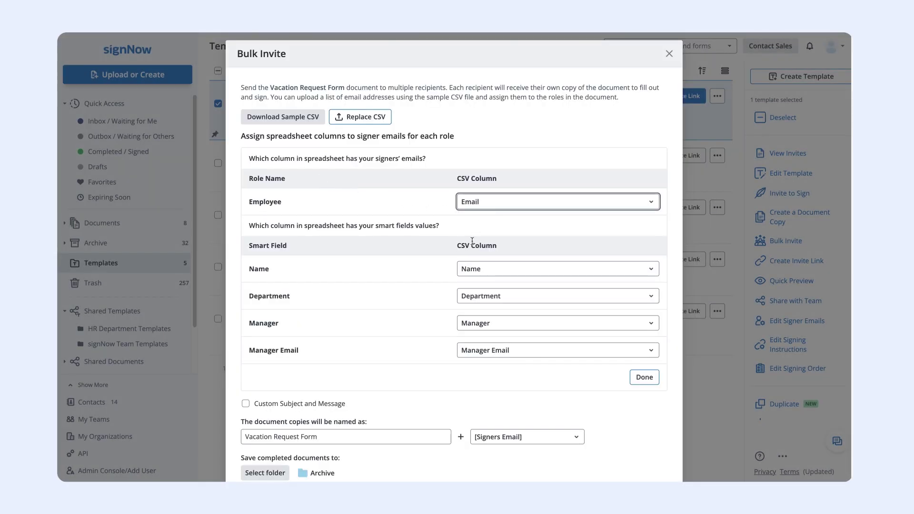
scroll(490, 368, down, 1)
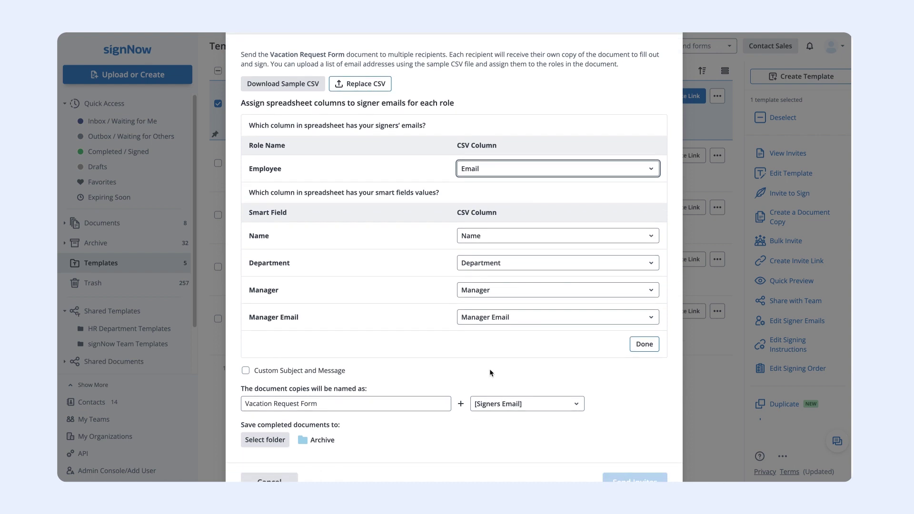
scroll(506, 405, down, 1)
click(504, 377)
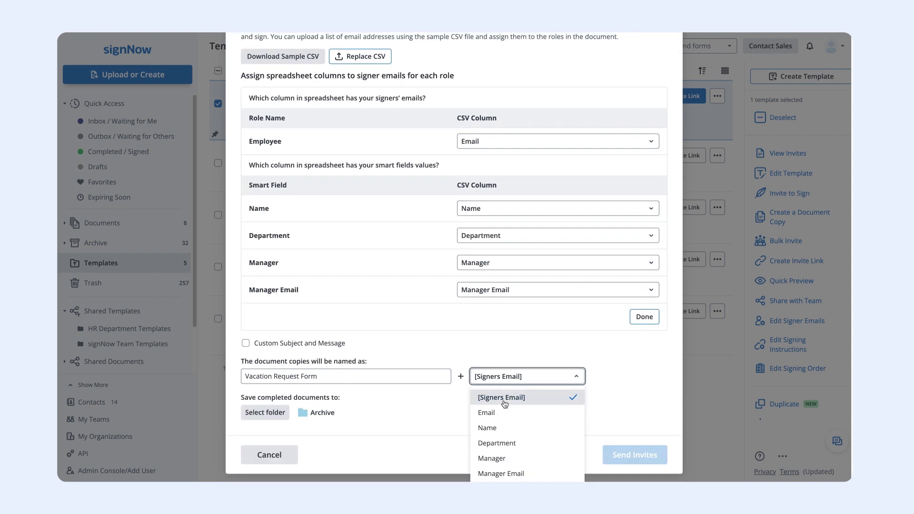
click(504, 399)
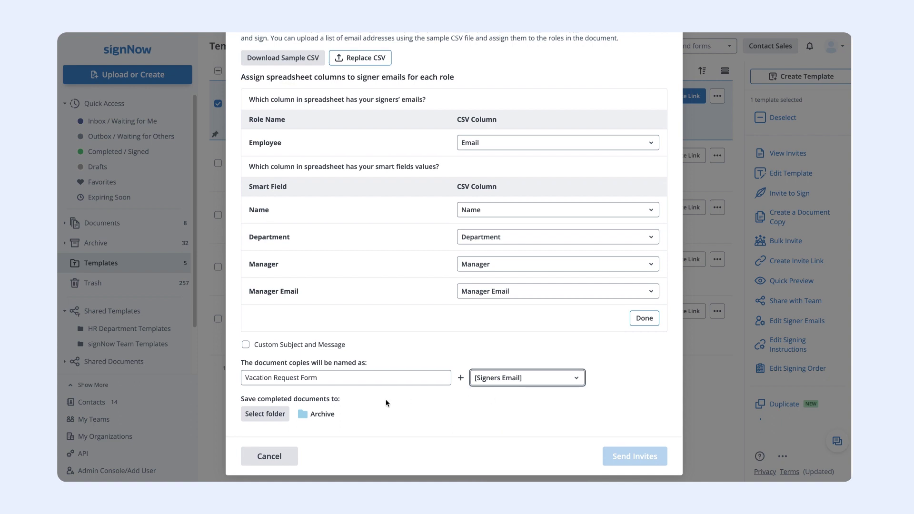
- Save completed copies to the Archive/Smart Field folder and finish mapping with Done
click(265, 414)
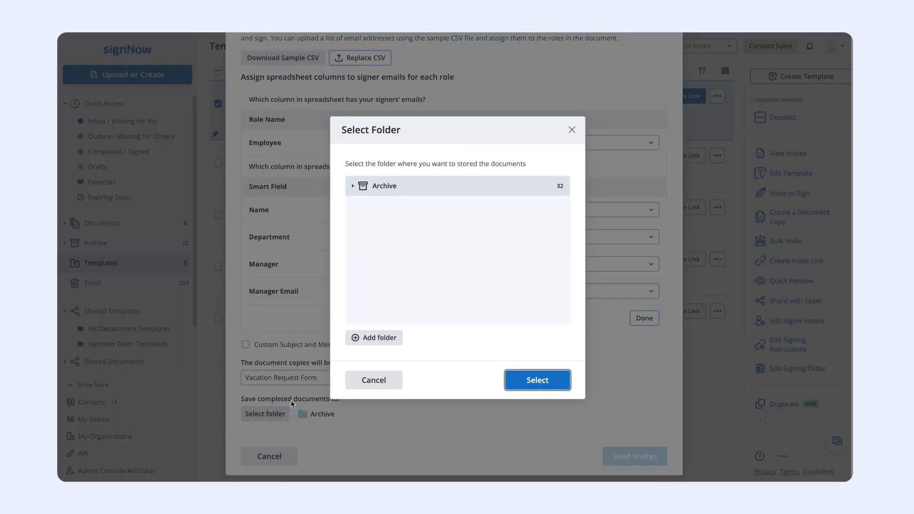
click(354, 186)
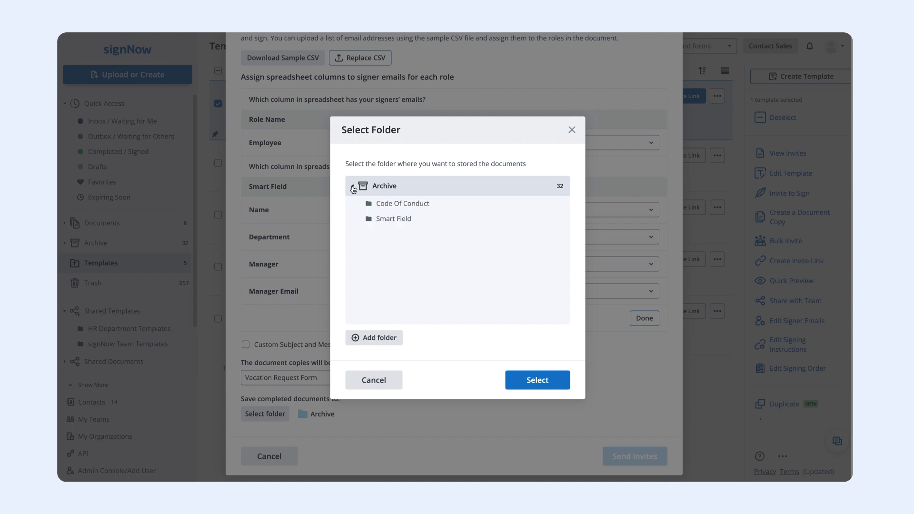
click(376, 220)
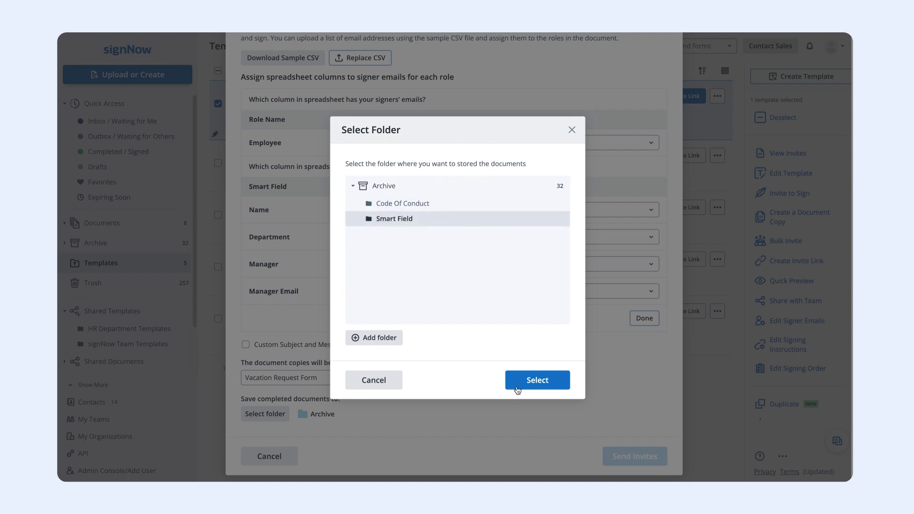
click(537, 381)
click(644, 317)
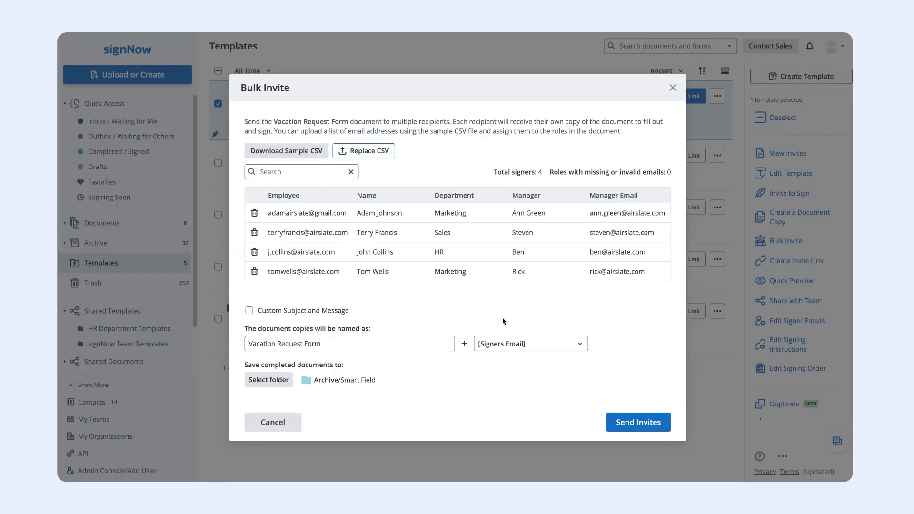
- Send invites to all four signers, then open the signNow email in Gmail and view the document
click(639, 422)
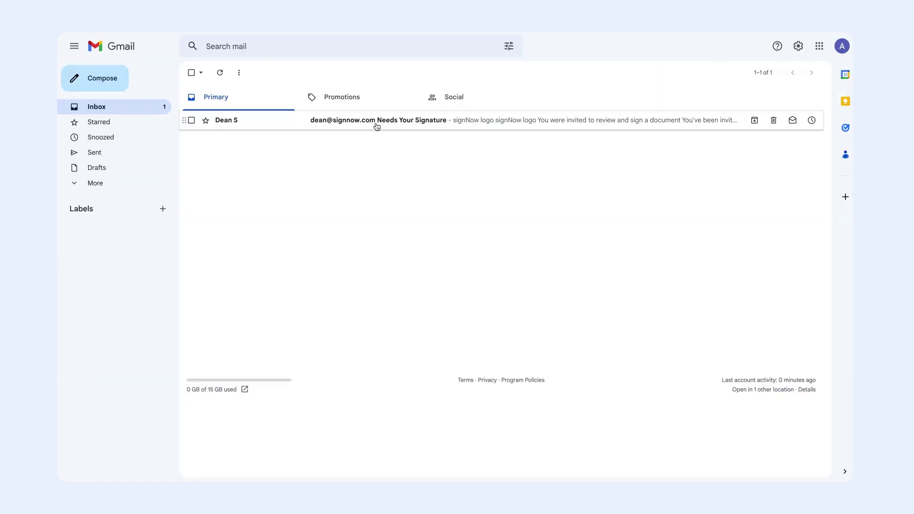
click(377, 122)
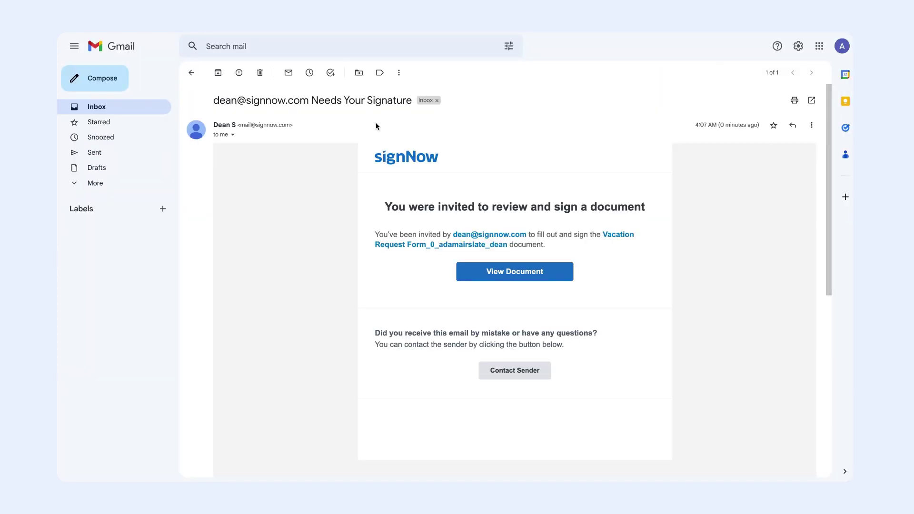
click(472, 276)
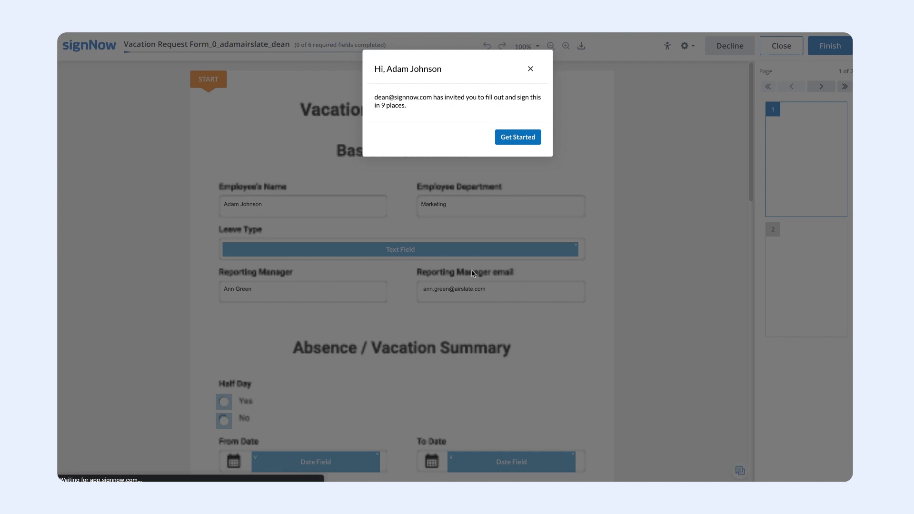
- Get started, sign the signature field, set today's date and finish the signed document
click(517, 136)
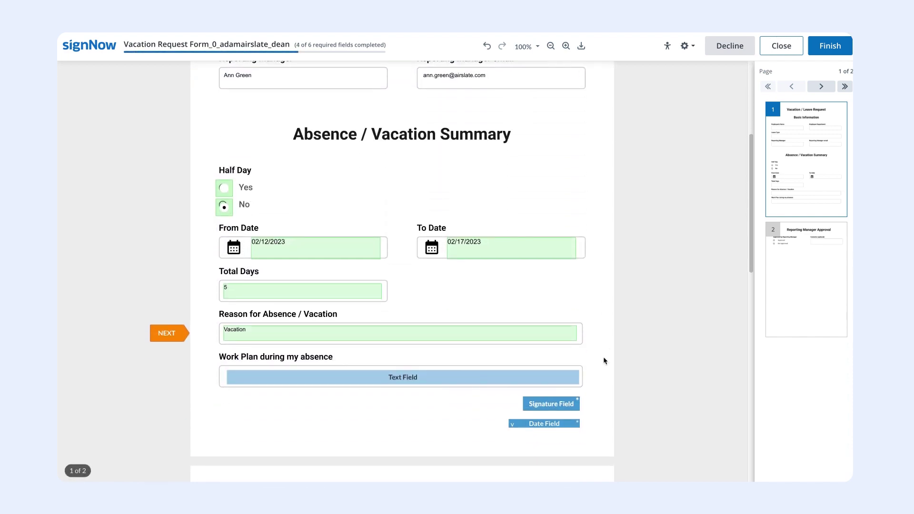
scroll(603, 361, down, 2)
click(551, 342)
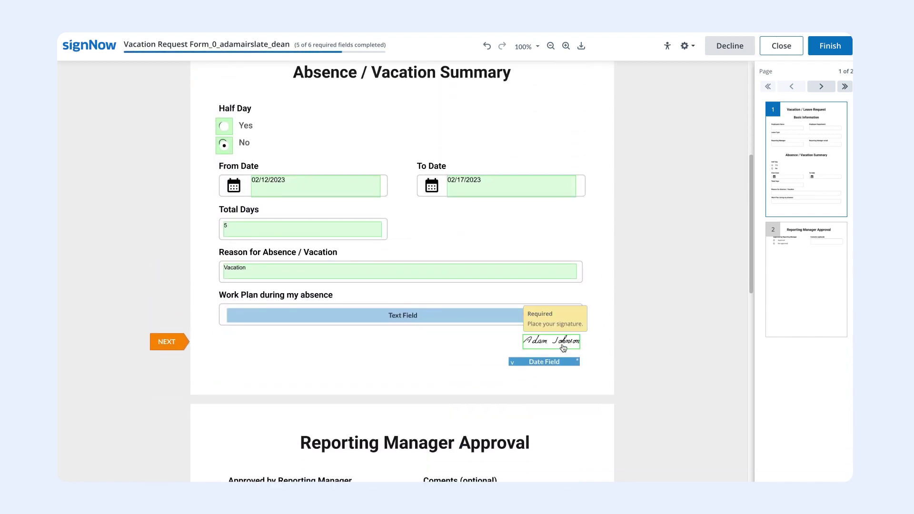
click(545, 363)
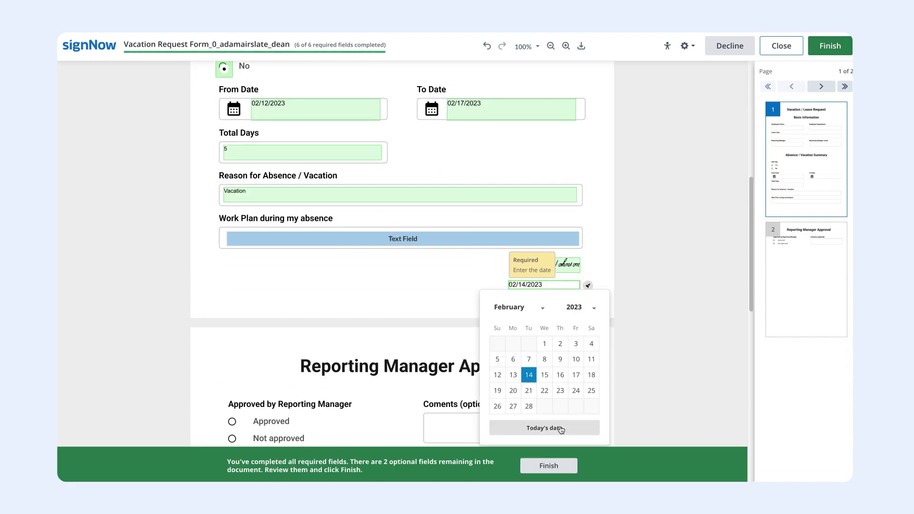
click(545, 427)
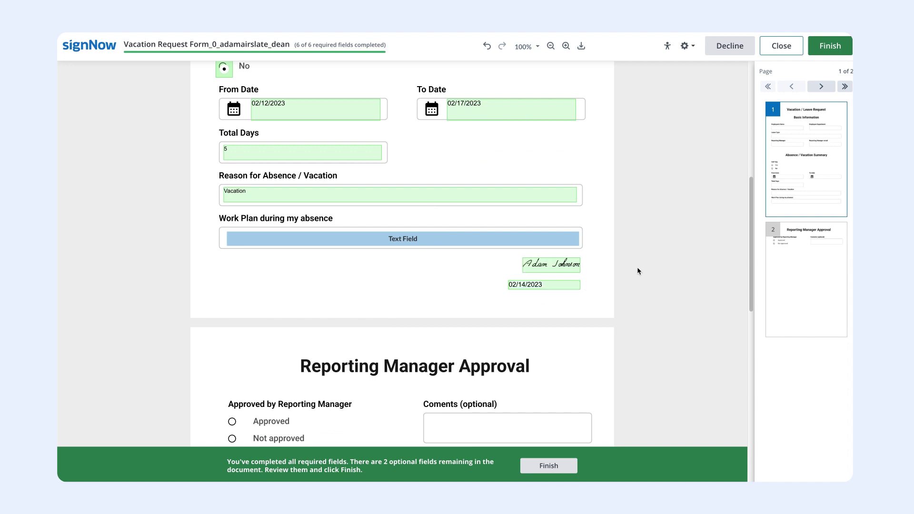
click(826, 48)
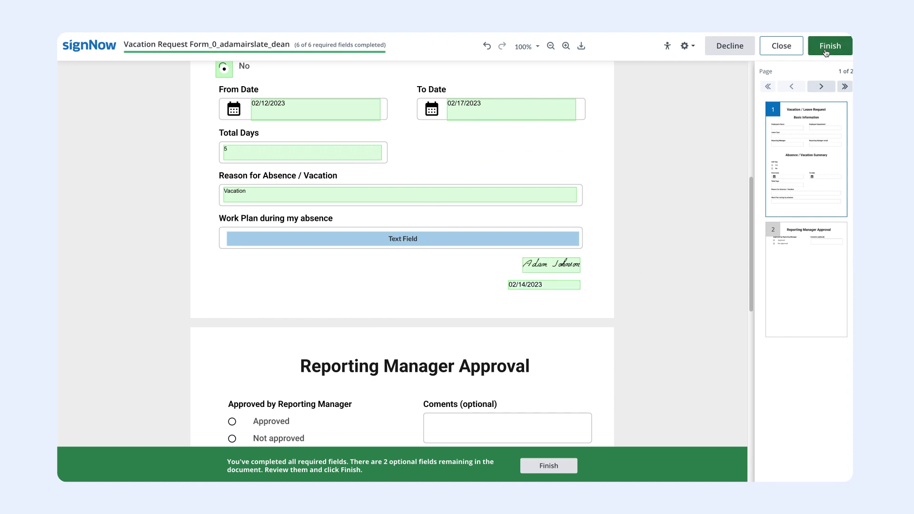